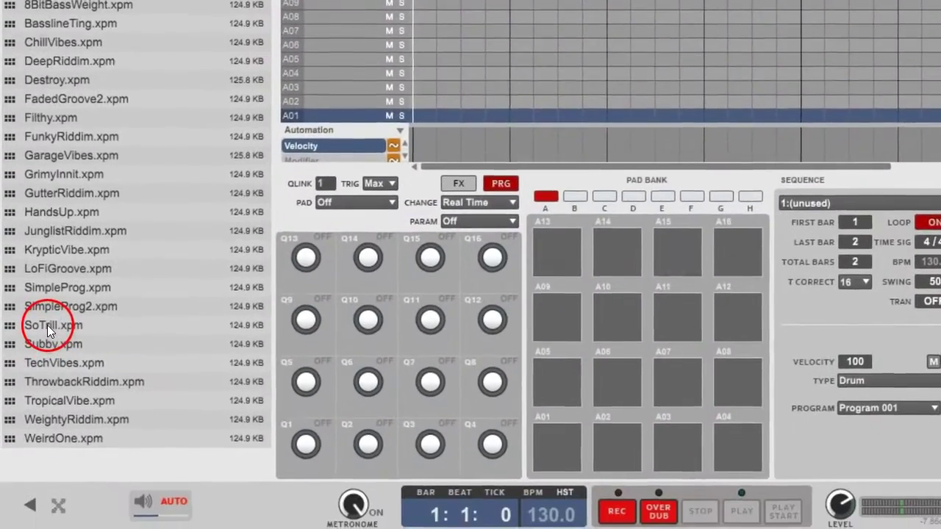
# Load the SoTrill.xpm demo program onto pad A01, filling bank A with Trill samples.
pyautogui.click(42, 405)
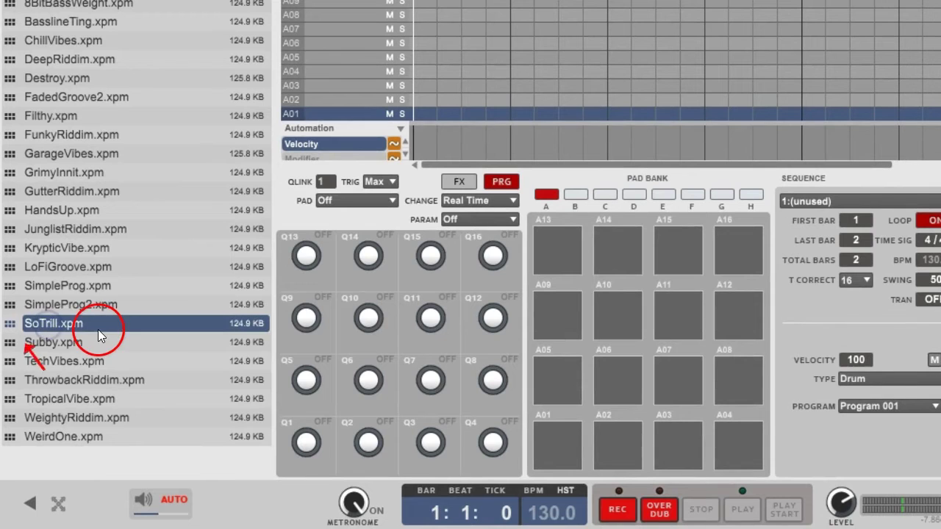
pyautogui.moveTo(91, 322); pyautogui.dragTo(560, 443)
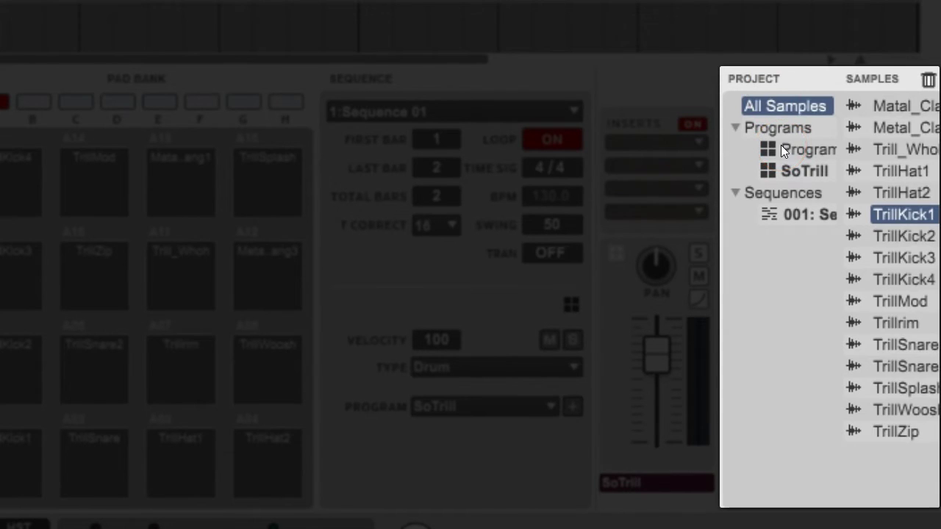
# List all project samples, switch the browser to audio samples, and load AnaClassic2.wav.
pyautogui.click(782, 147)
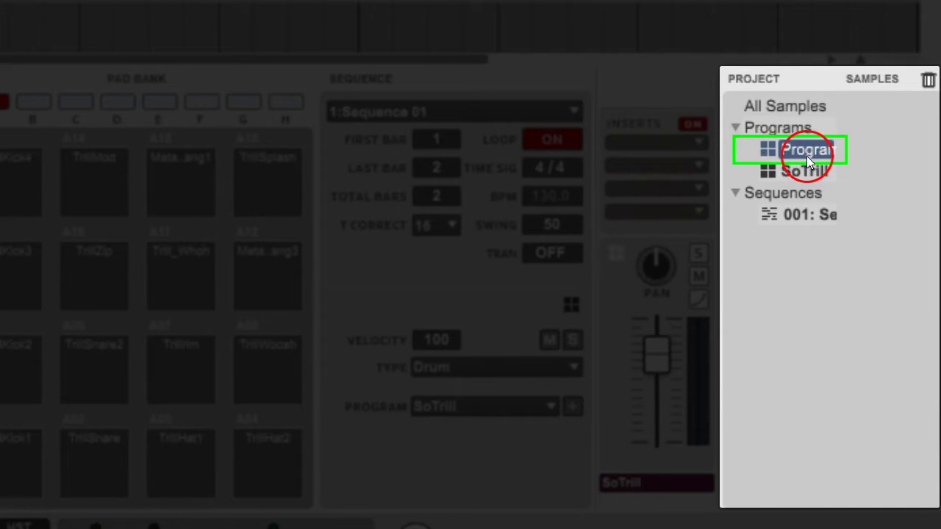
pyautogui.click(782, 105)
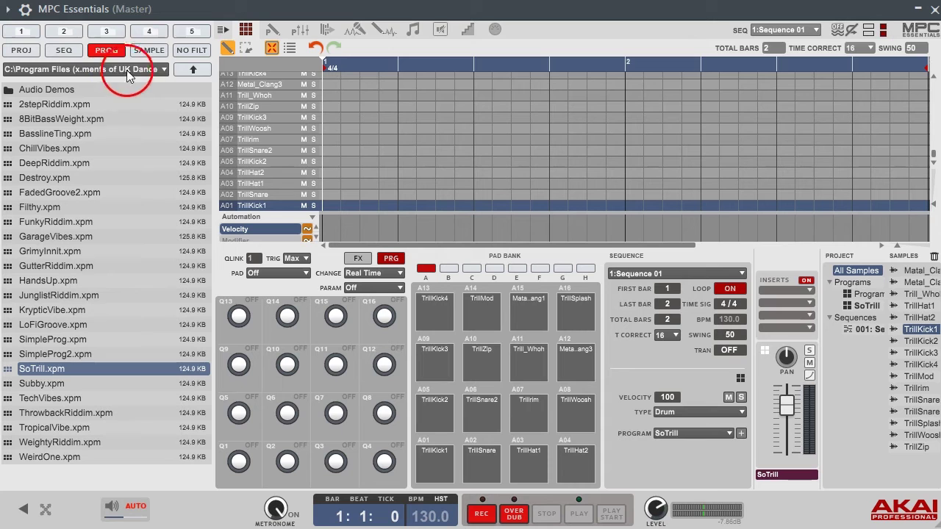
pyautogui.click(146, 50)
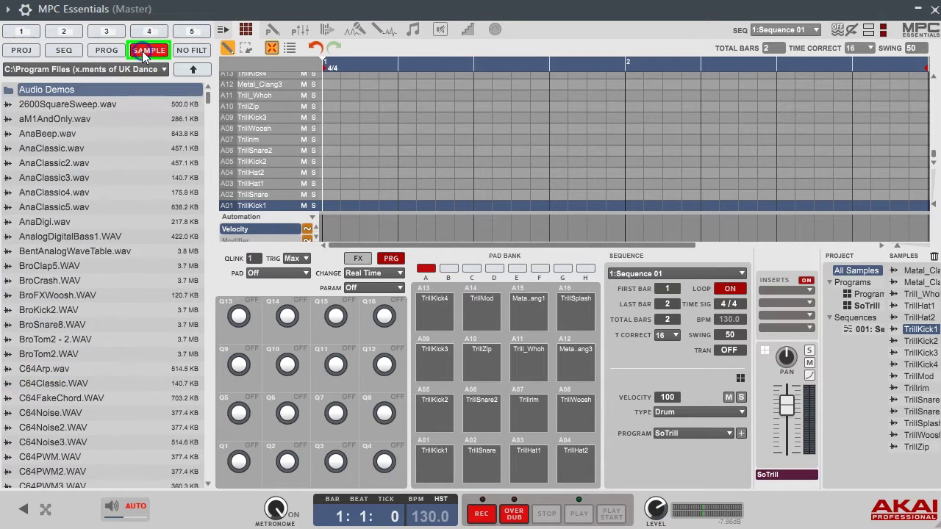
pyautogui.click(59, 163)
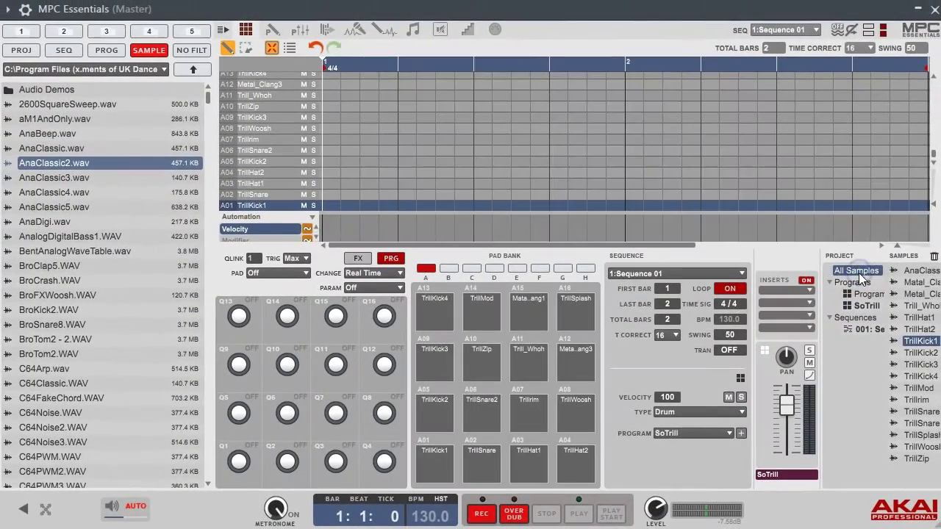
# Load BroClap5.WAV onto pad A05, then put TrillKick2 back on A05 from the Samples list.
pyautogui.click(852, 257)
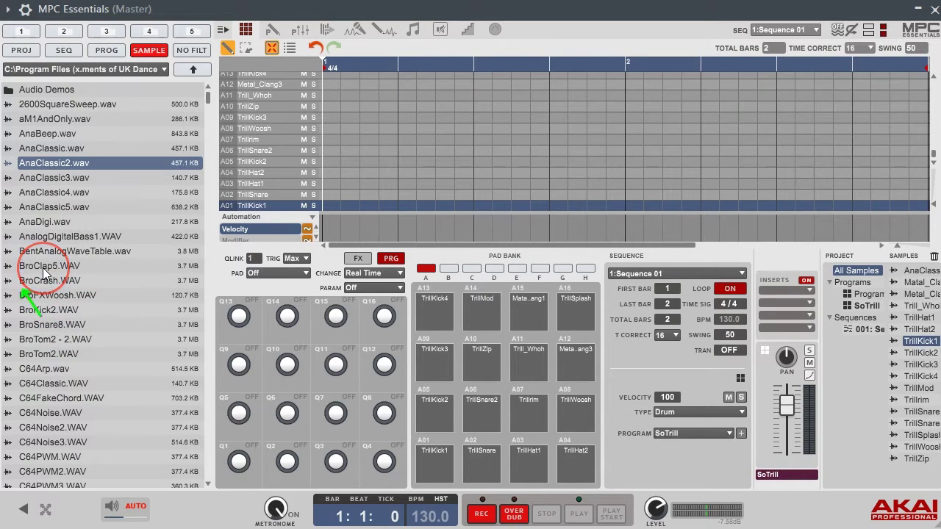
pyautogui.moveTo(44, 269); pyautogui.dragTo(431, 418)
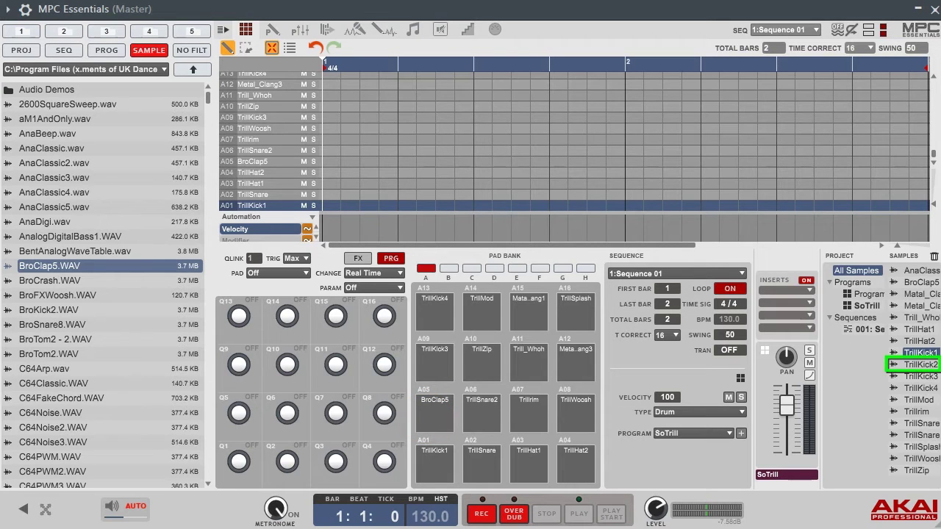
pyautogui.click(917, 365)
pyautogui.moveTo(917, 365); pyautogui.dragTo(444, 394)
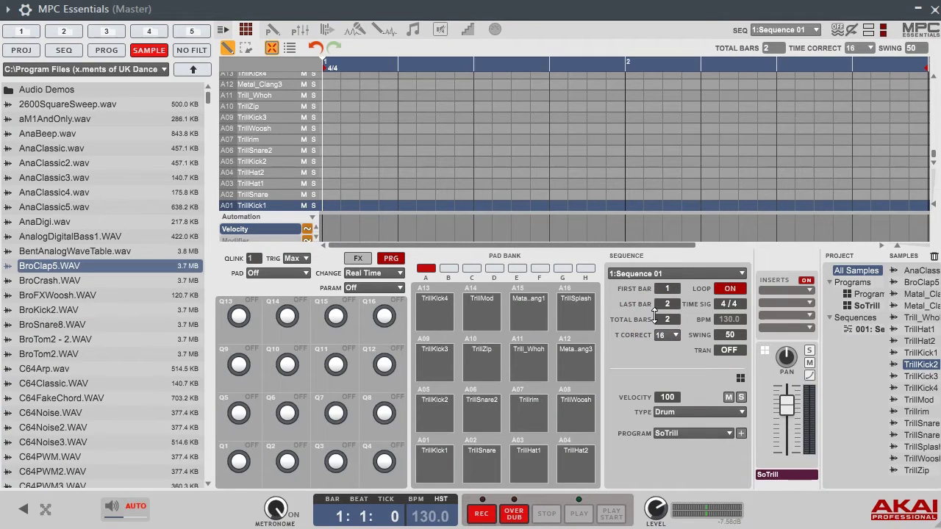
# Delete the SoTrill program from the Programs list and confirm the deletion.
pyautogui.click(602, 330)
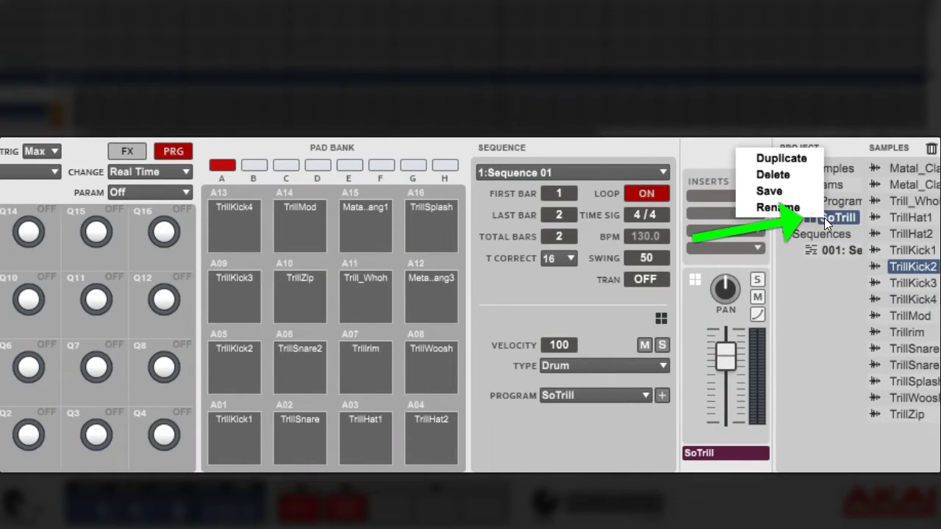
pyautogui.click(795, 180)
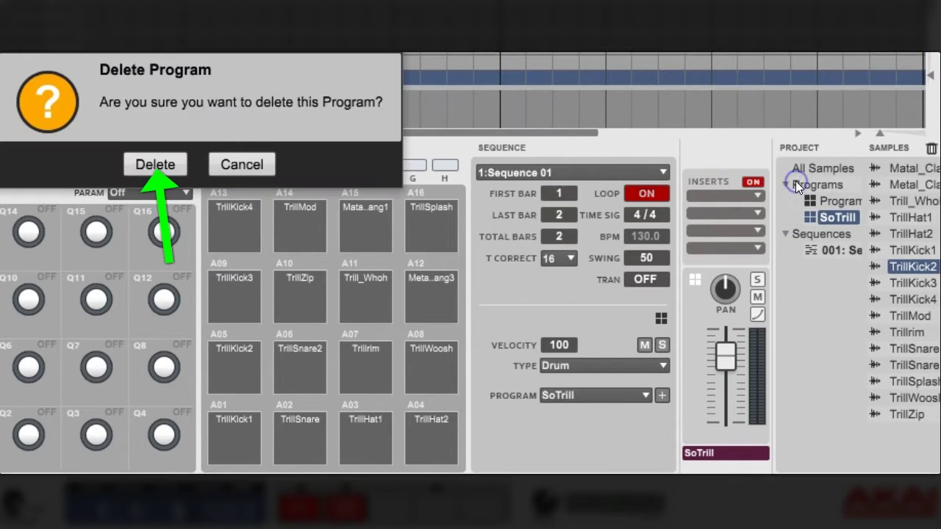
pyautogui.click(150, 165)
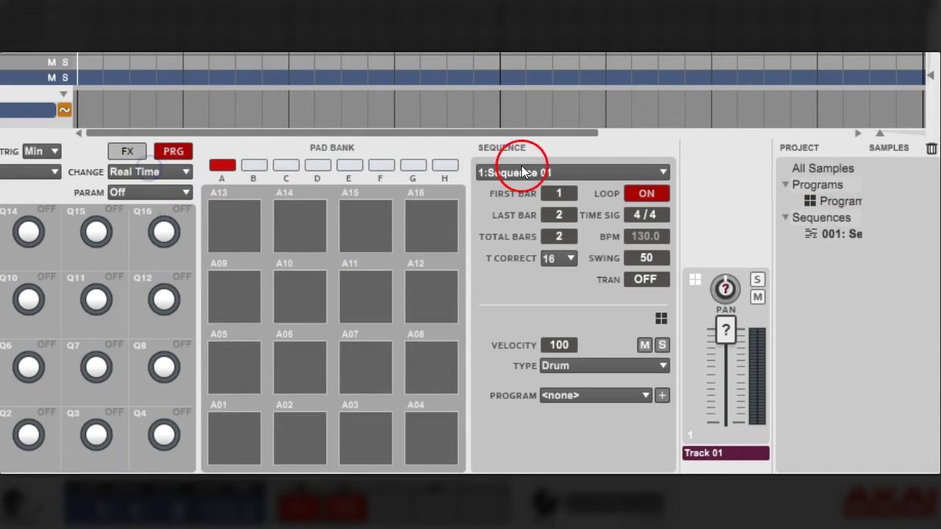
# Purge every project sample using Delete ALL Samples in the Purge Samples dialog.
pyautogui.click(823, 169)
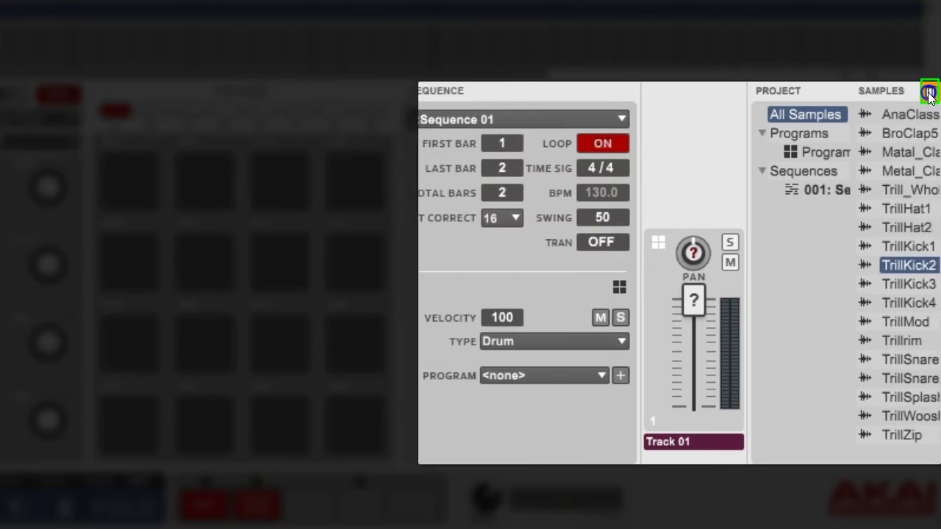
pyautogui.click(929, 92)
pyautogui.moveTo(874, 197); pyautogui.dragTo(653, 104)
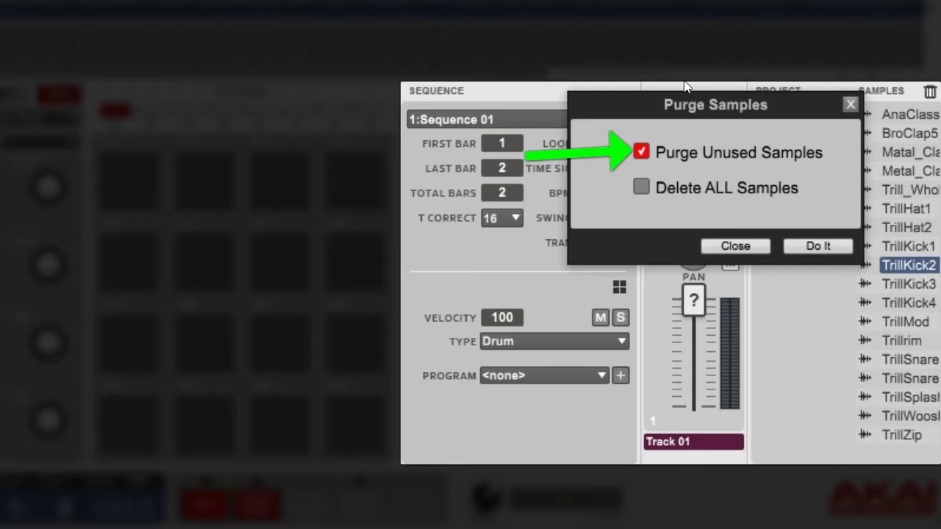
pyautogui.click(642, 192)
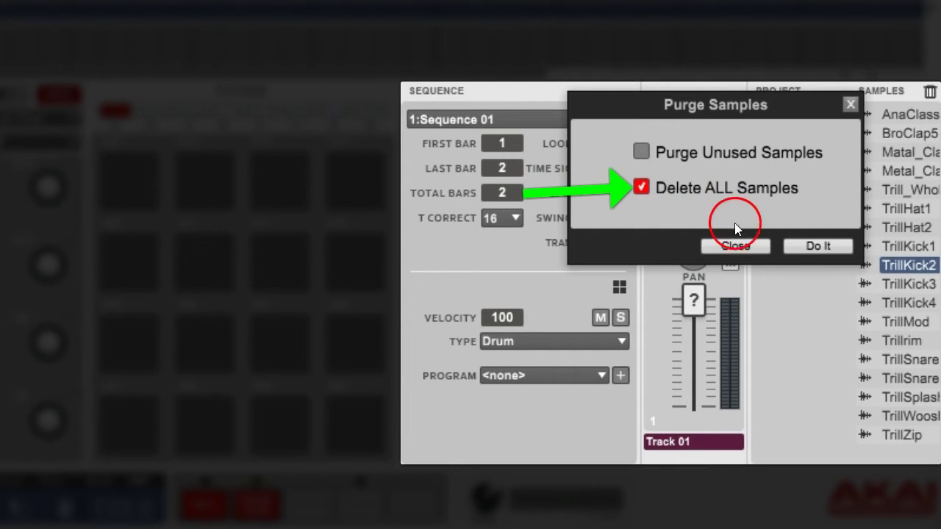
pyautogui.click(818, 246)
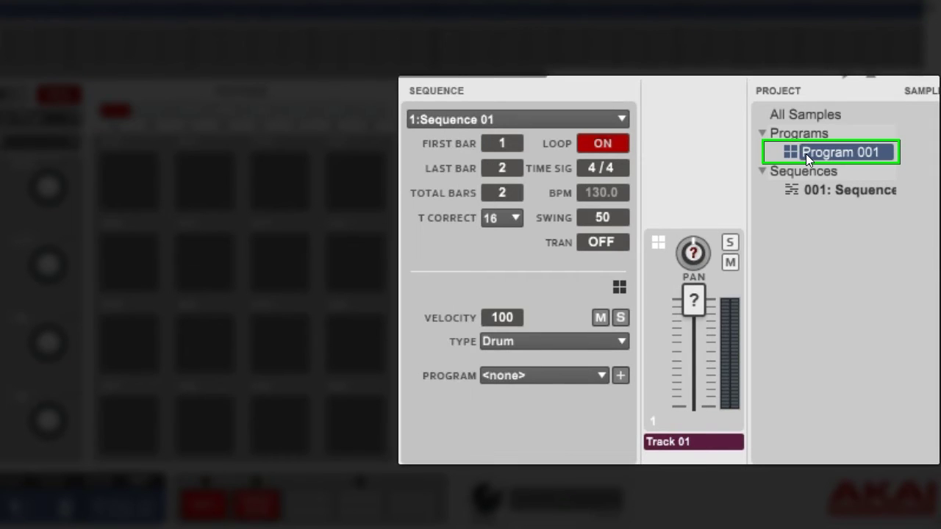
# Rename Program 001 to 'jojos funhouse' in the Change Program Name dialog and select it.
pyautogui.rightClick(805, 153)
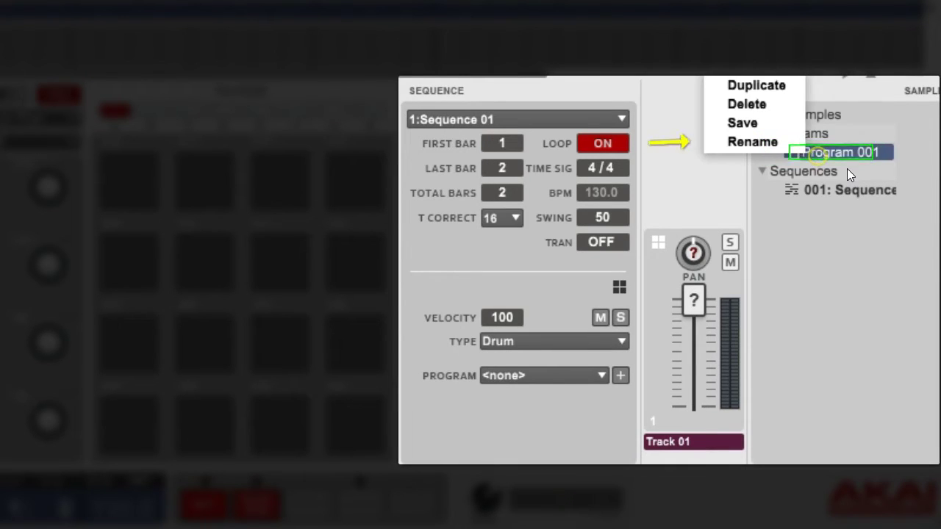
pyautogui.click(784, 144)
pyautogui.moveTo(855, 205); pyautogui.dragTo(698, 132)
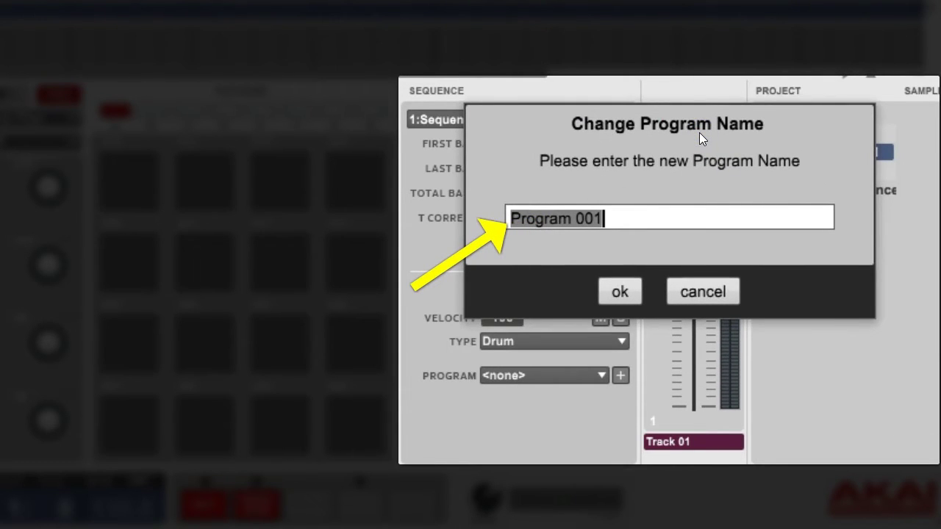
pyautogui.write('j')
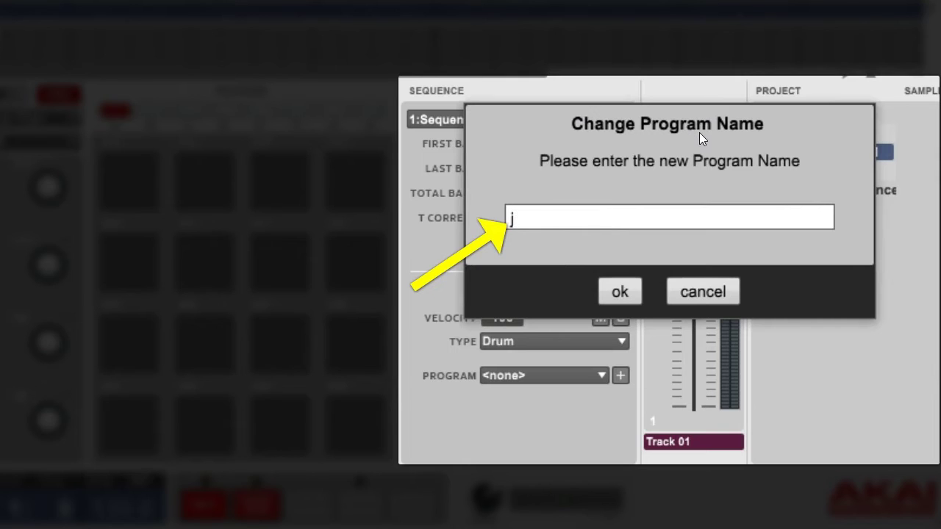
pyautogui.write('ojos fu')
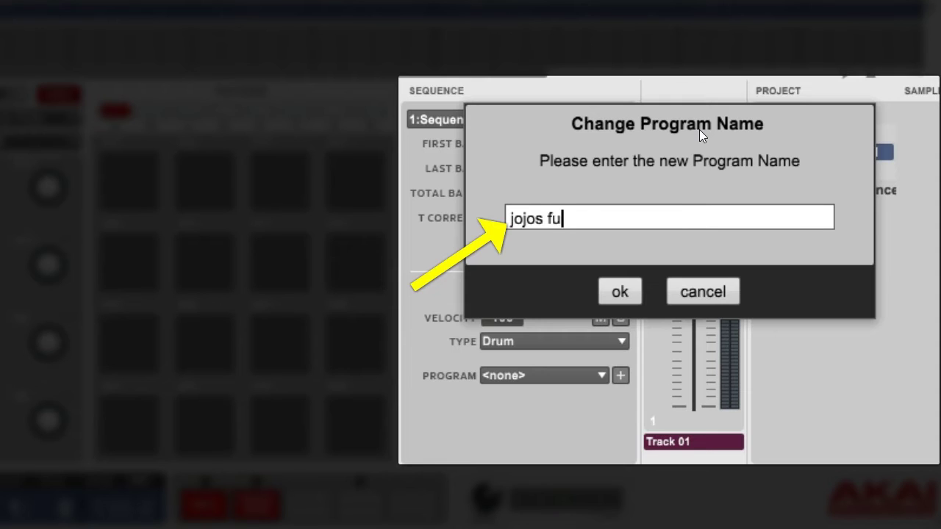
pyautogui.write('nhouse')
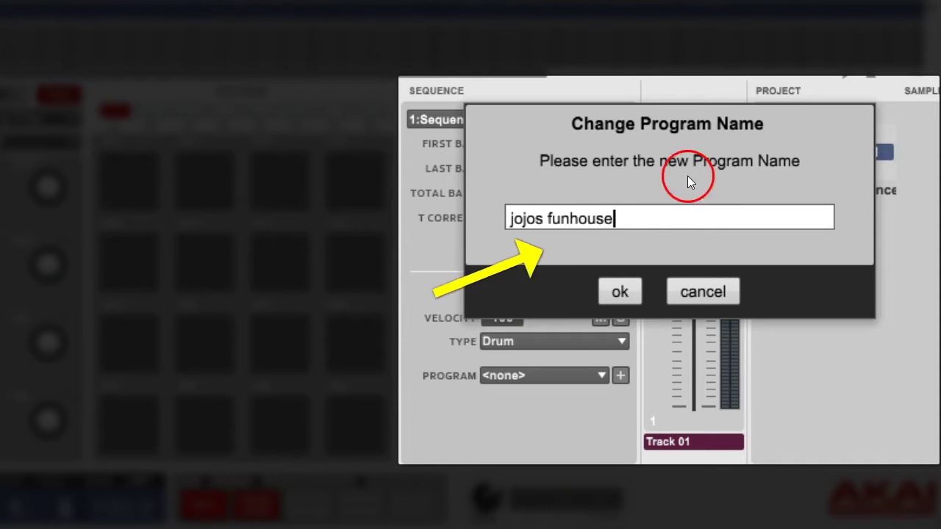
pyautogui.click(610, 296)
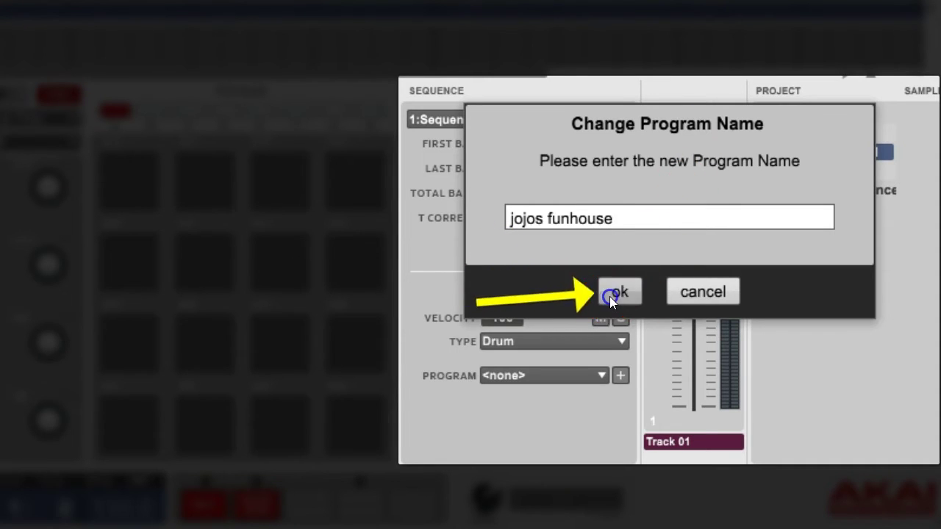
pyautogui.click(812, 157)
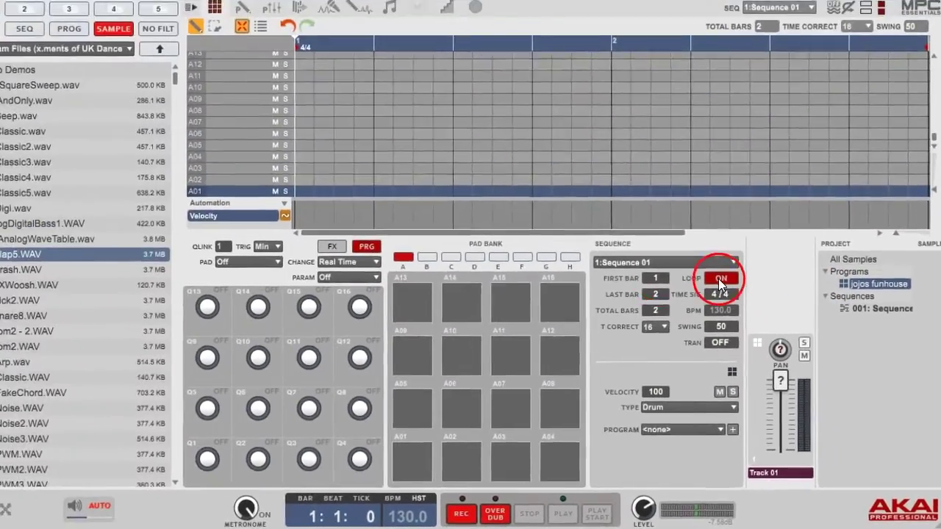
# Browse to the drumkit sample folder and set jojos funhouse as Track 01's program.
pyautogui.click(84, 34)
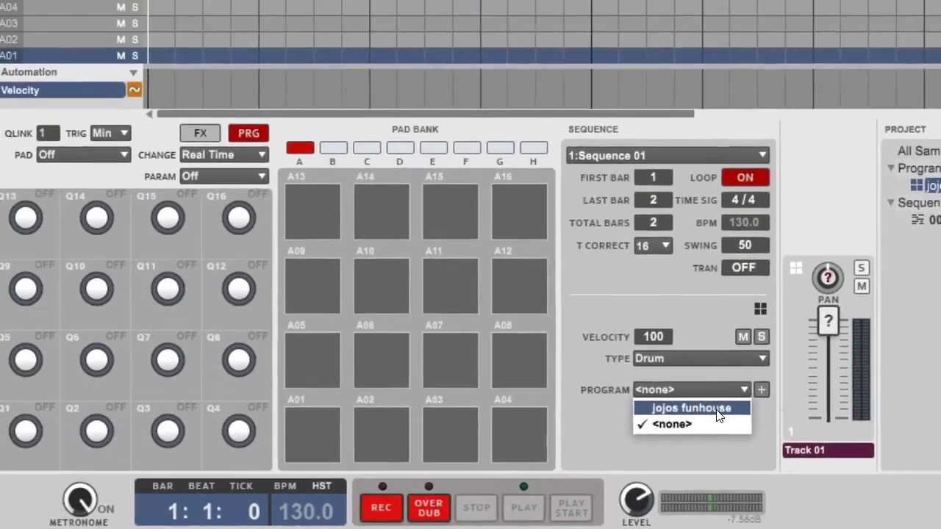
pyautogui.click(717, 408)
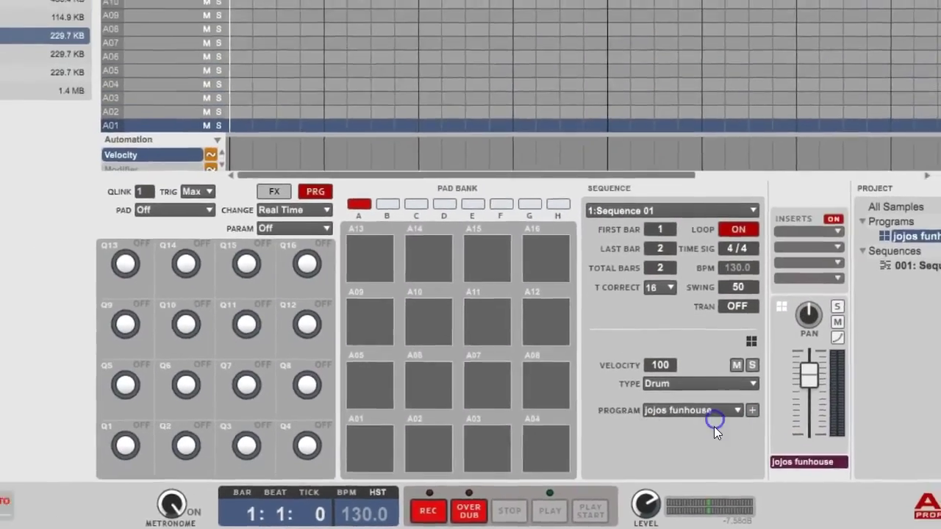
pyautogui.click(70, 51)
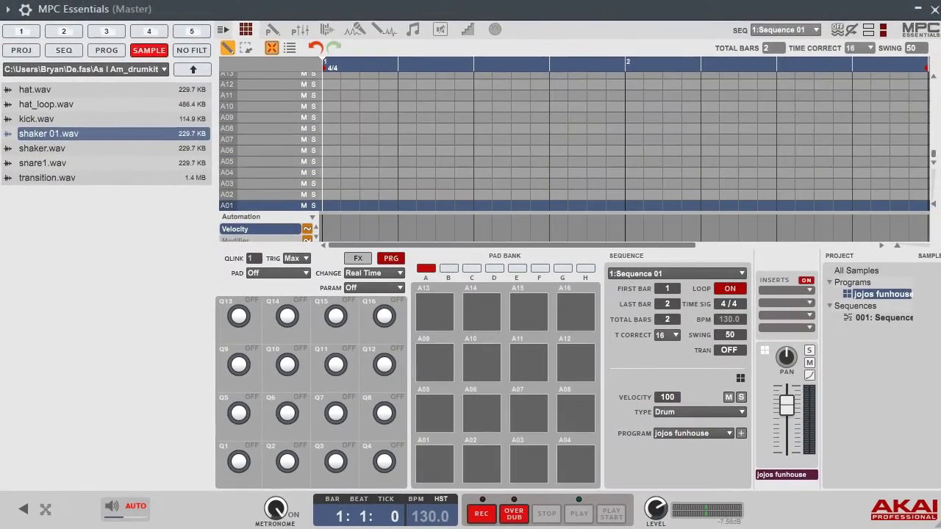
# Load snare1 onto pad A05, kick onto A01, and hat onto A09.
pyautogui.click(39, 170)
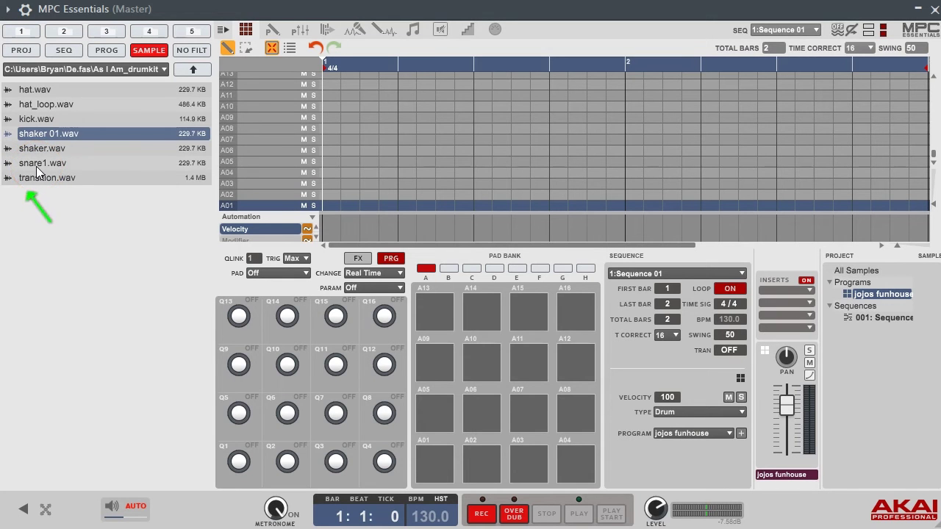
pyautogui.moveTo(36, 166); pyautogui.dragTo(428, 424)
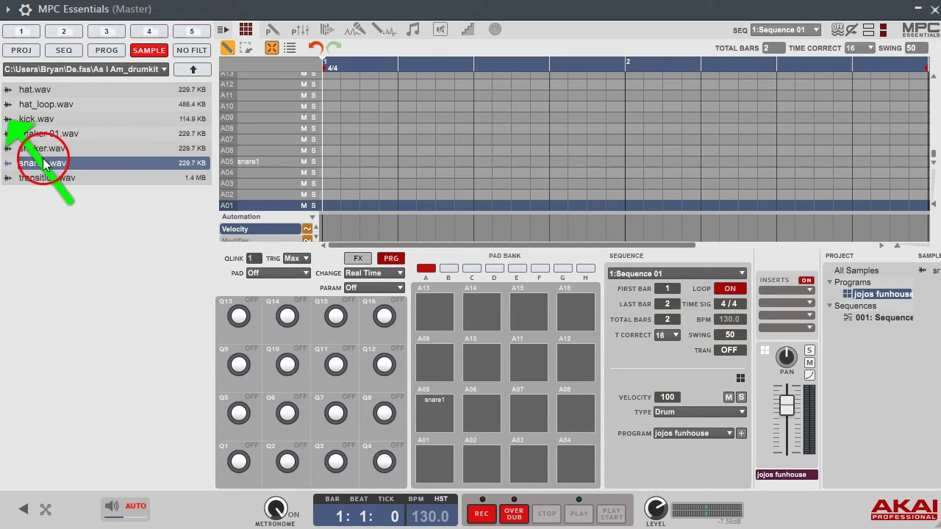
pyautogui.moveTo(36, 119); pyautogui.dragTo(439, 448)
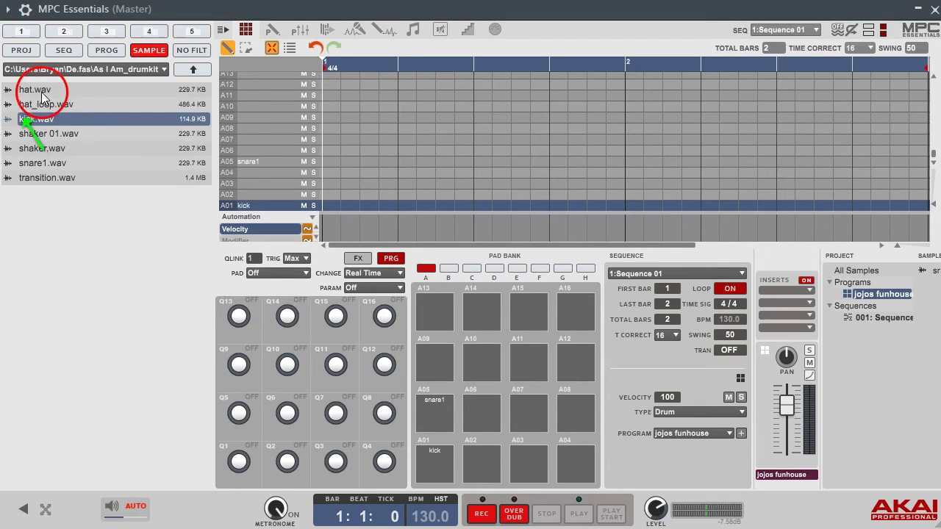
pyautogui.moveTo(37, 89); pyautogui.dragTo(437, 370)
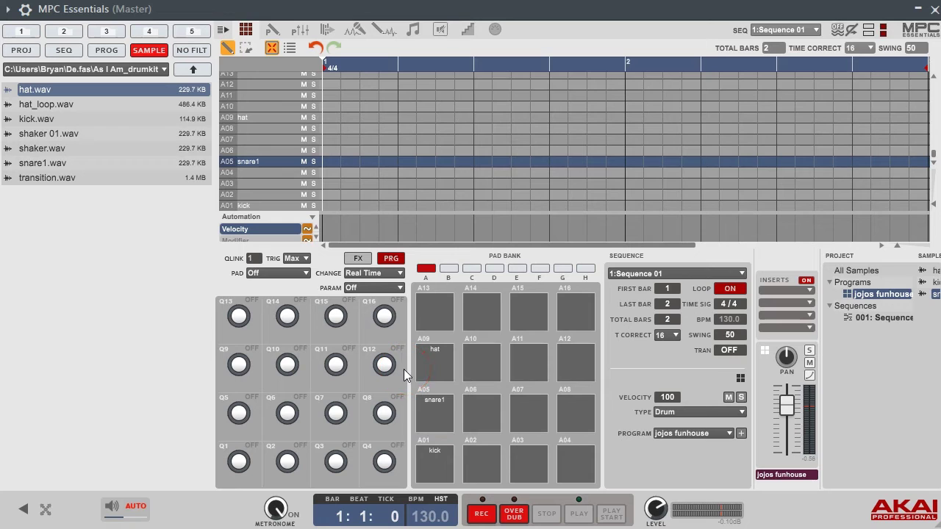
# Point the file browser at the MPC Content folder listing Elements of Dystopia, House and UK Dance.
pyautogui.click(726, 335)
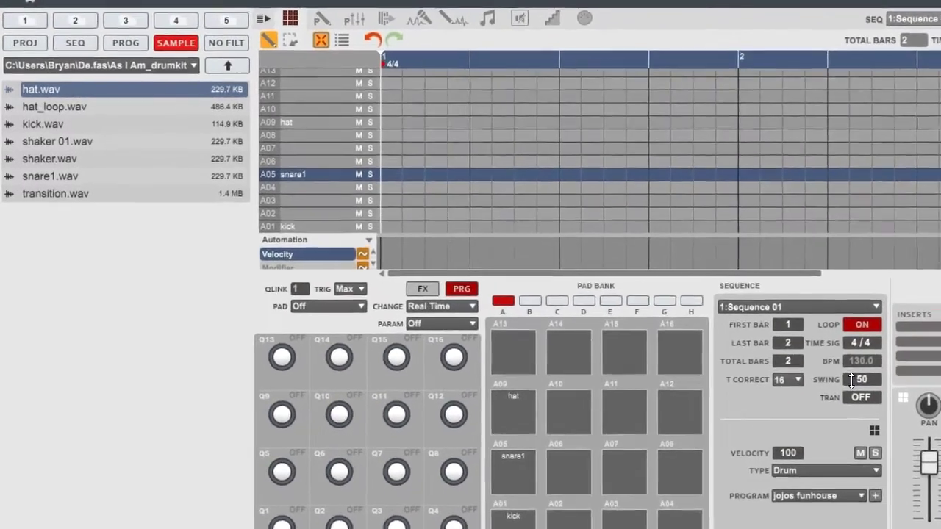
pyautogui.click(715, 381)
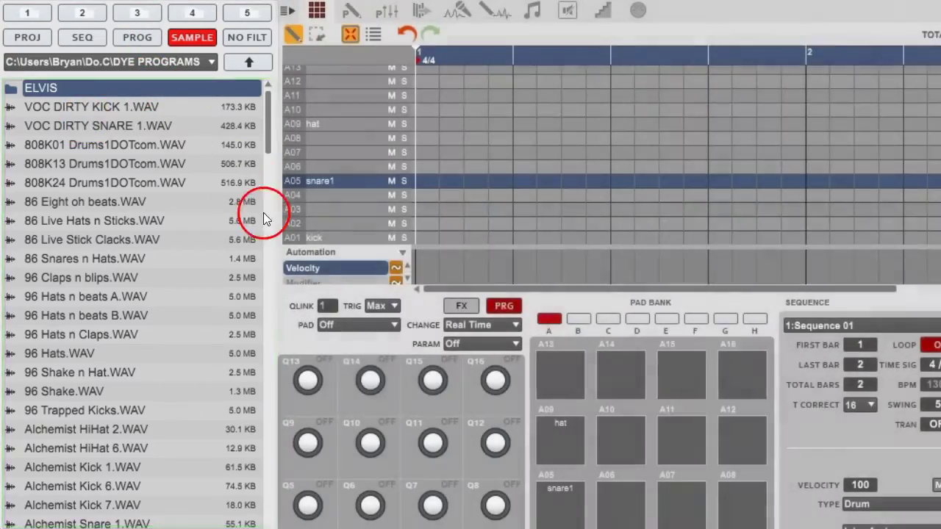
pyautogui.click(236, 13)
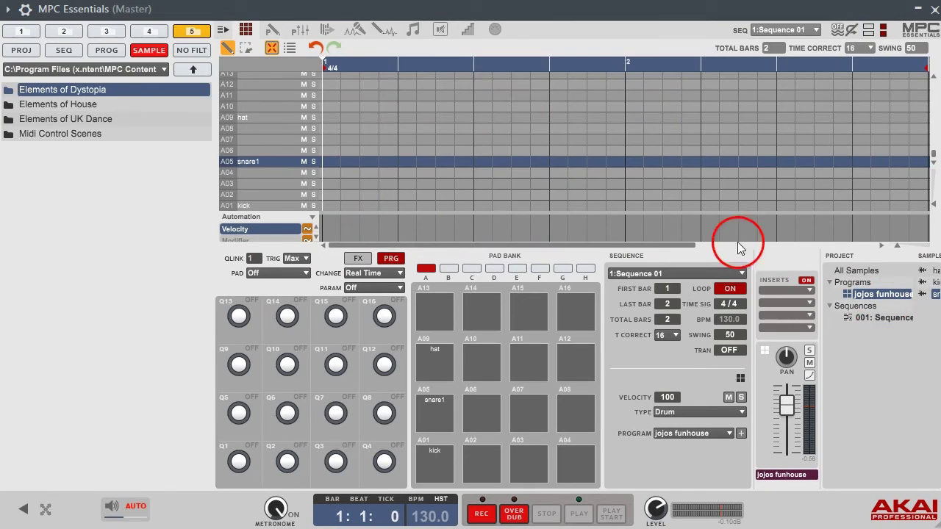
# Dismiss the main menu unchanged and select the jojos funhouse program in the Project panel.
pyautogui.click(222, 30)
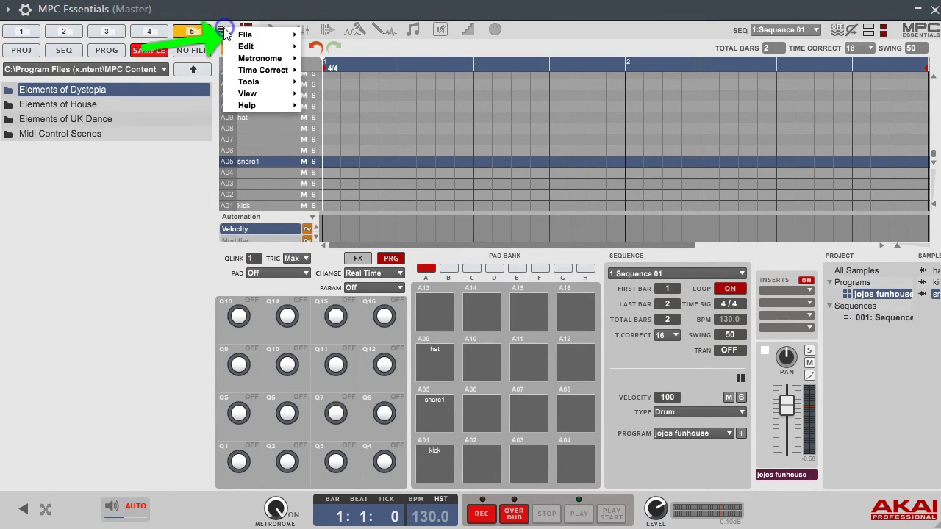
pyautogui.moveTo(243, 35)
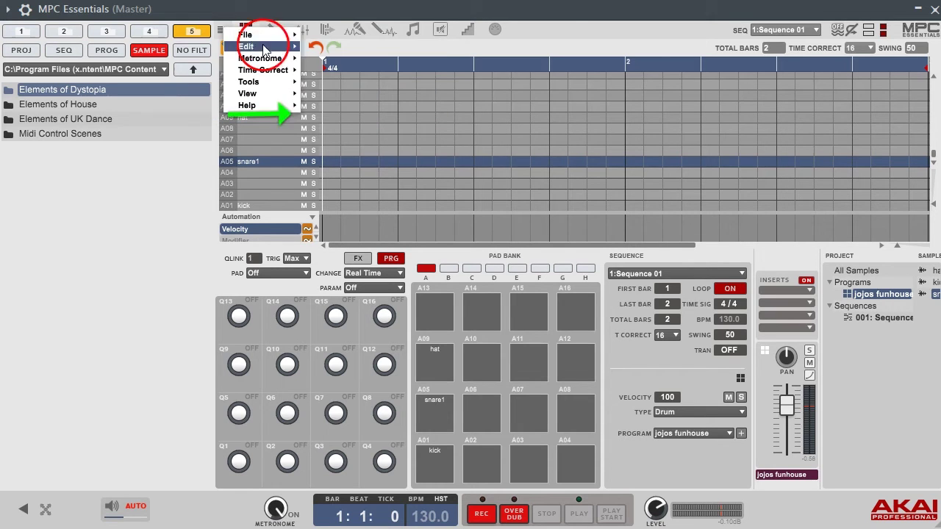
pyautogui.click(254, 16)
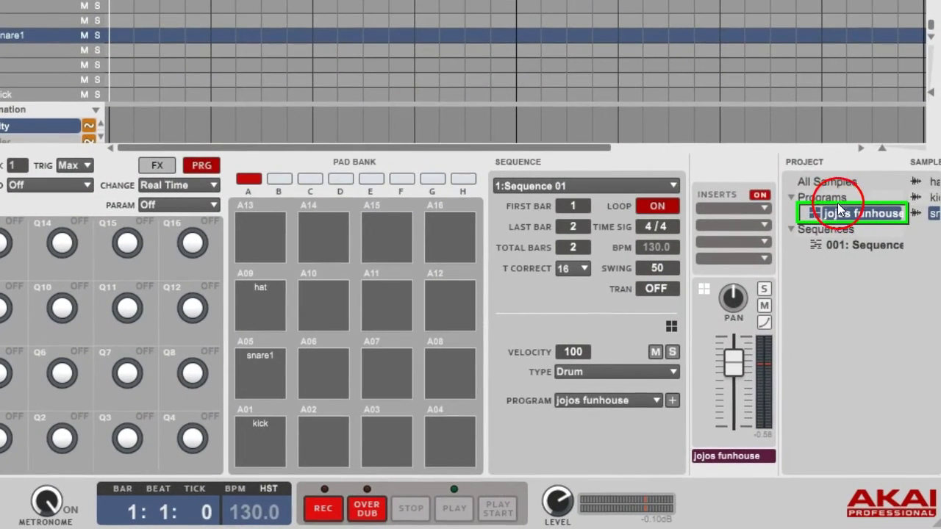
pyautogui.click(834, 213)
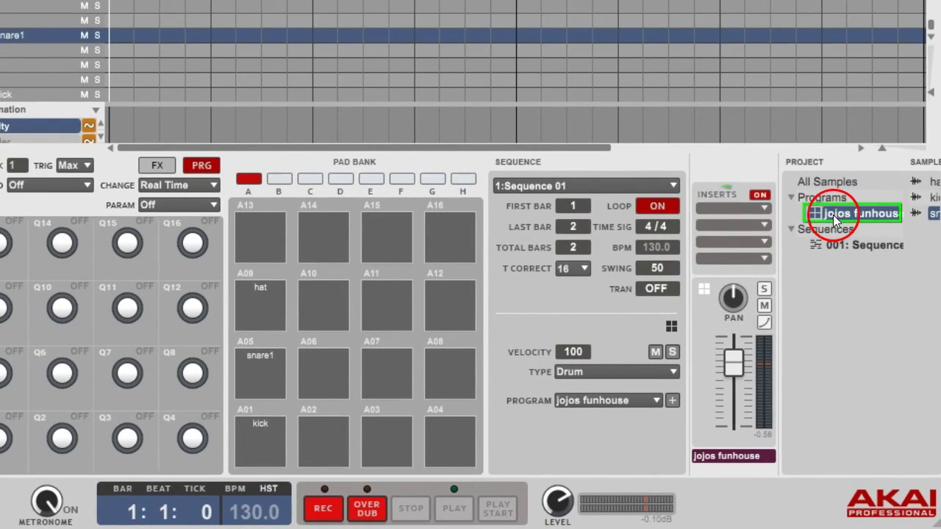
# Open the Save dialog for jojos funhouse.xpm, keeping the MPC documents folder as location.
pyautogui.rightClick(833, 215)
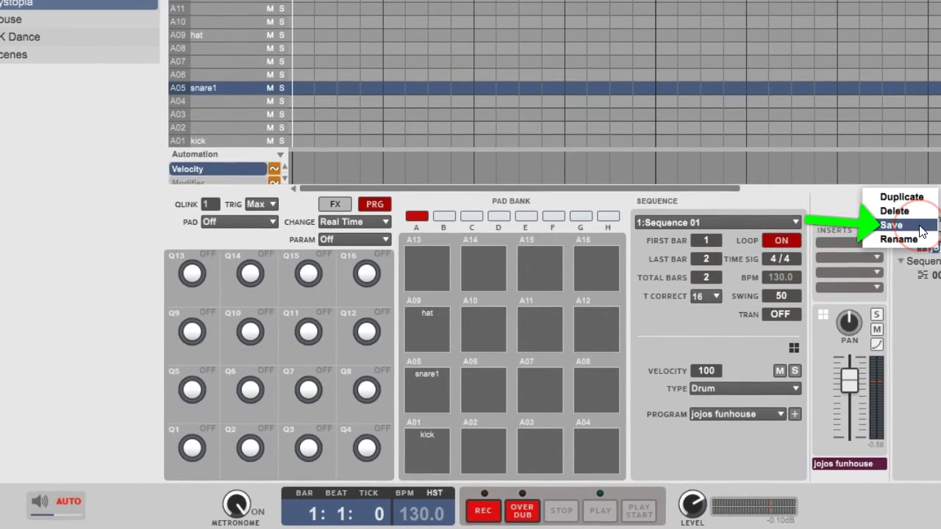
pyautogui.click(920, 226)
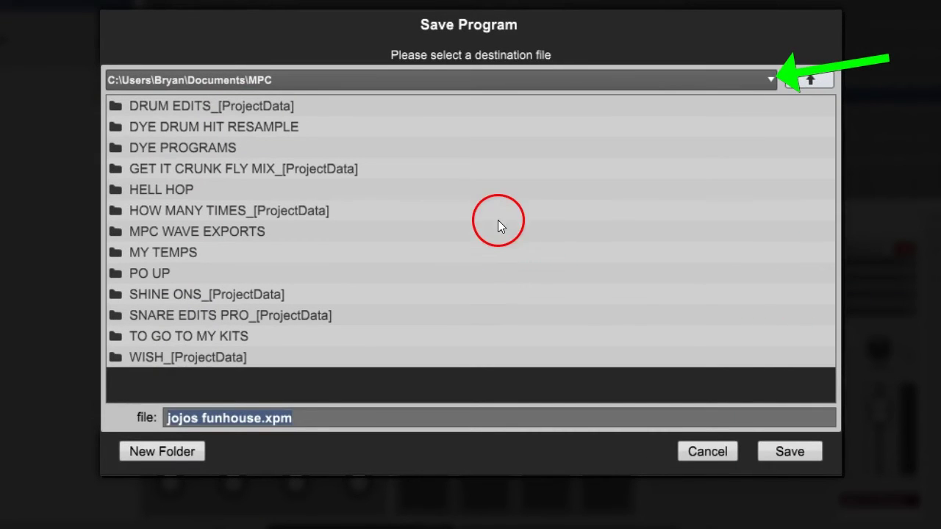
pyautogui.click(768, 78)
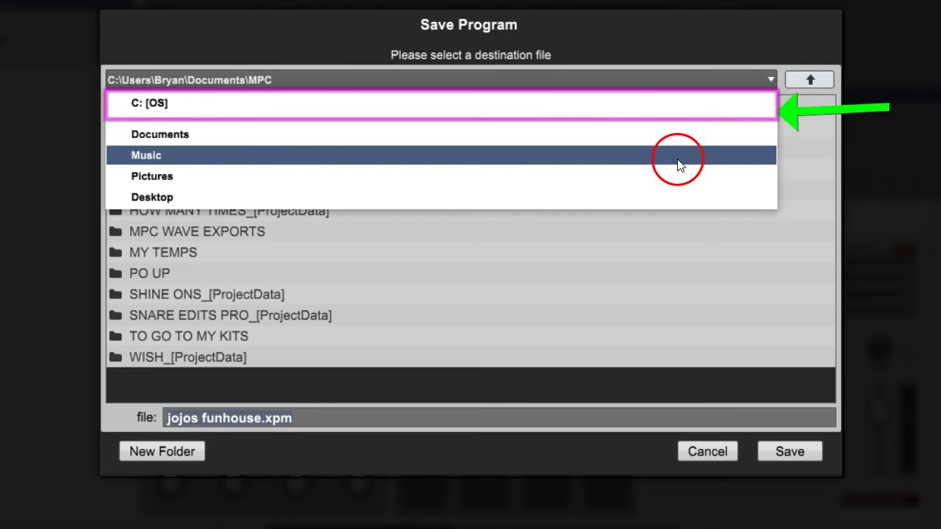
pyautogui.click(772, 83)
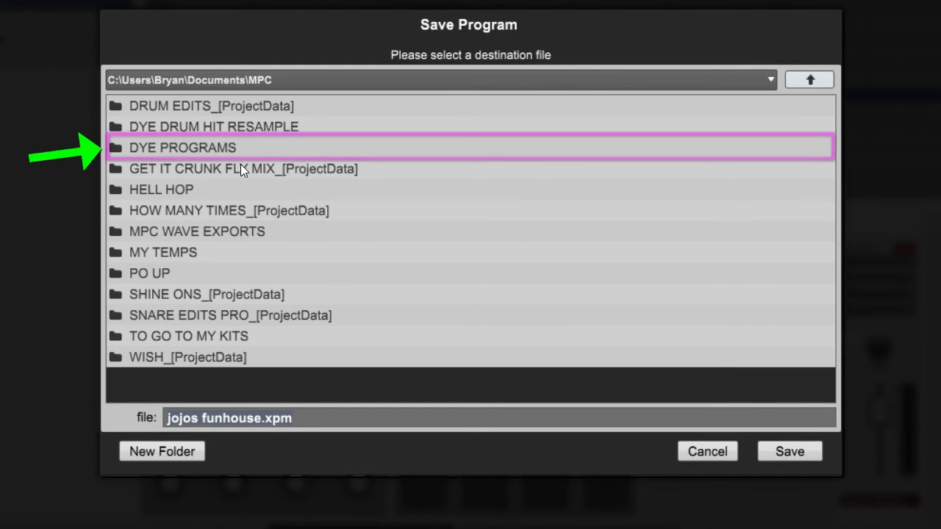
# Create a new 'jojos funhouse' folder inside DYE PROGRAMS as the save location.
pyautogui.doubleClick(214, 147)
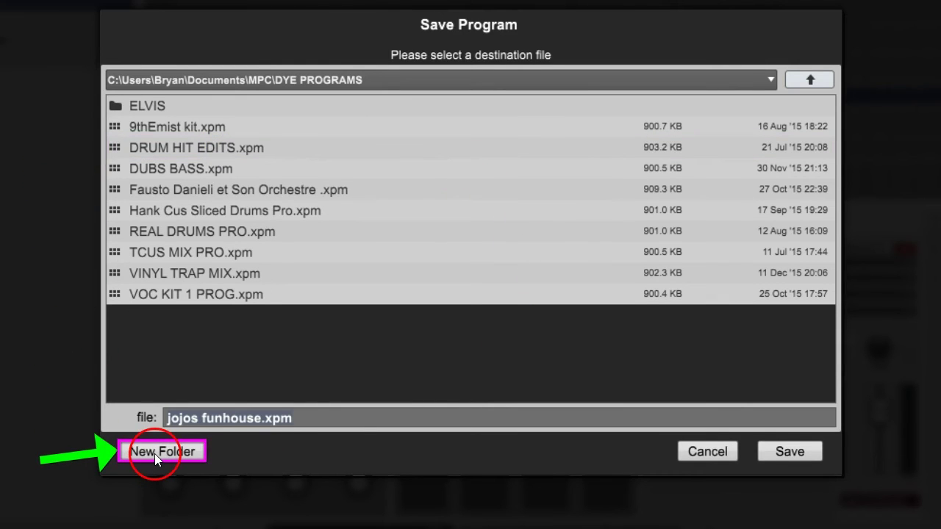
pyautogui.click(154, 453)
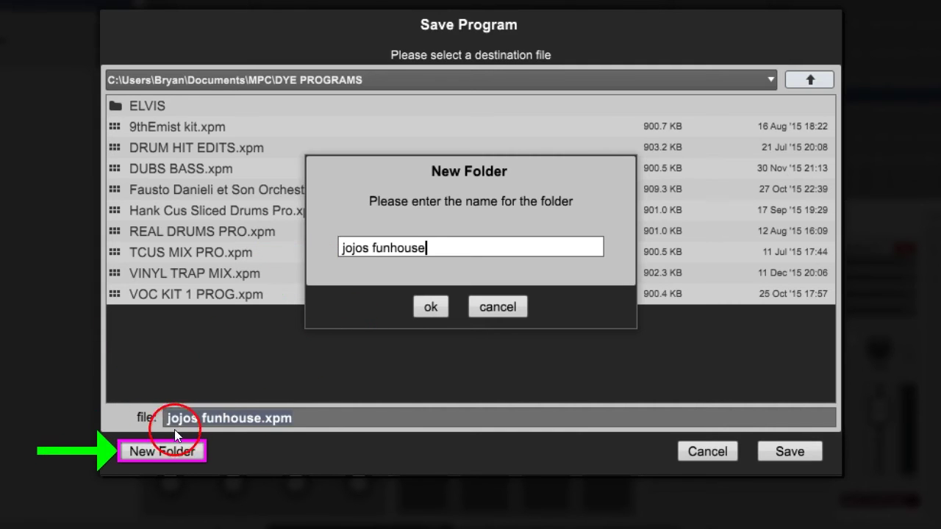
pyautogui.click(433, 307)
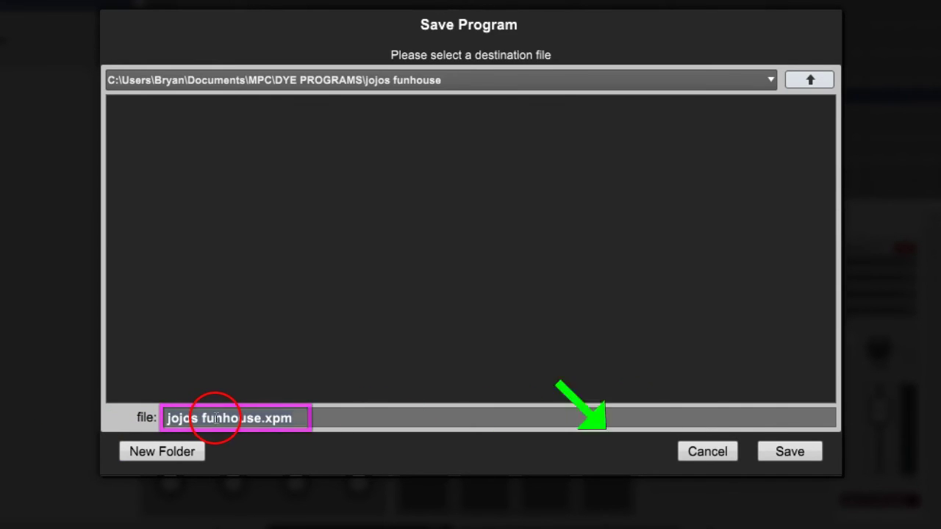
# Save jojos funhouse into its new folder, then delete the program from the project.
pyautogui.click(790, 451)
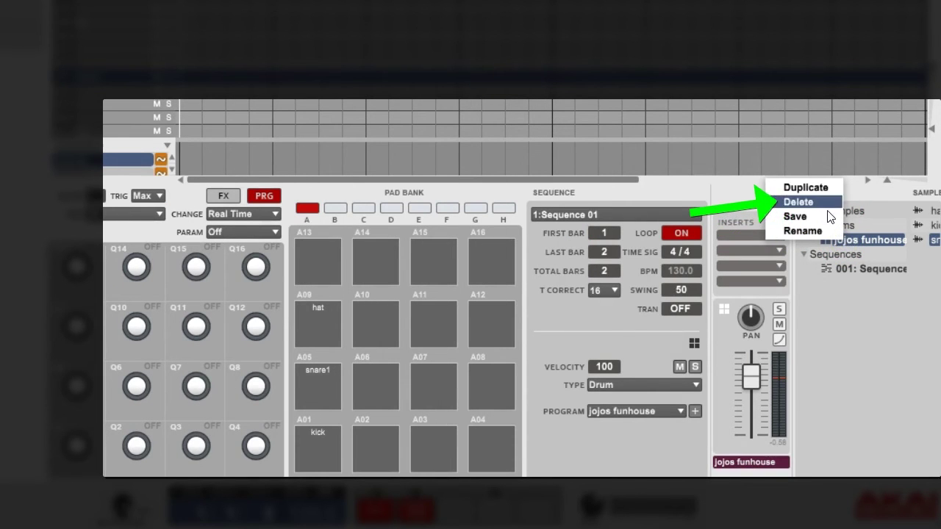
pyautogui.click(808, 202)
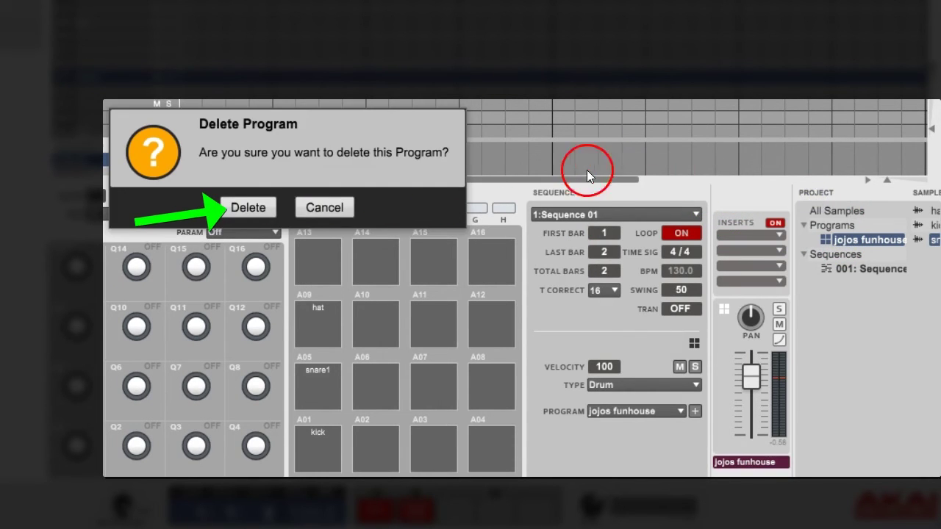
pyautogui.click(250, 206)
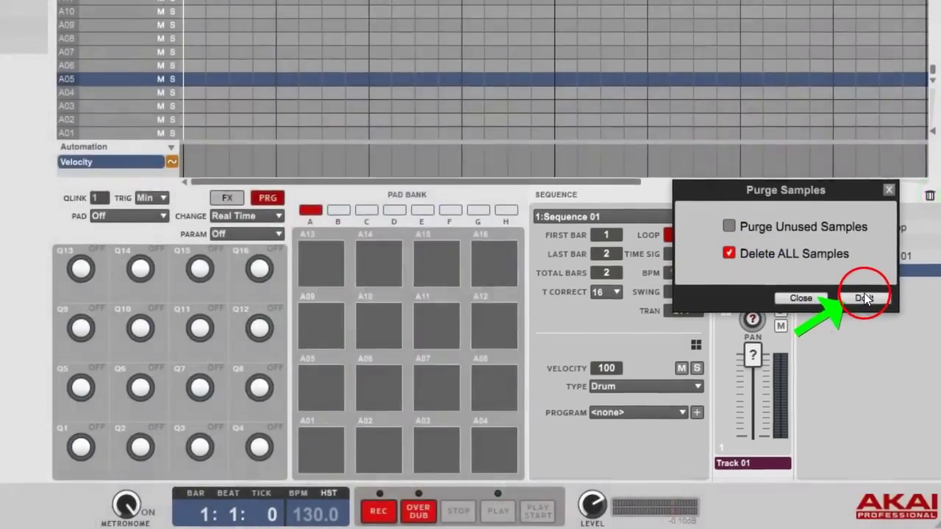
# Purge all samples from the project with Delete ALL Samples.
pyautogui.click(864, 294)
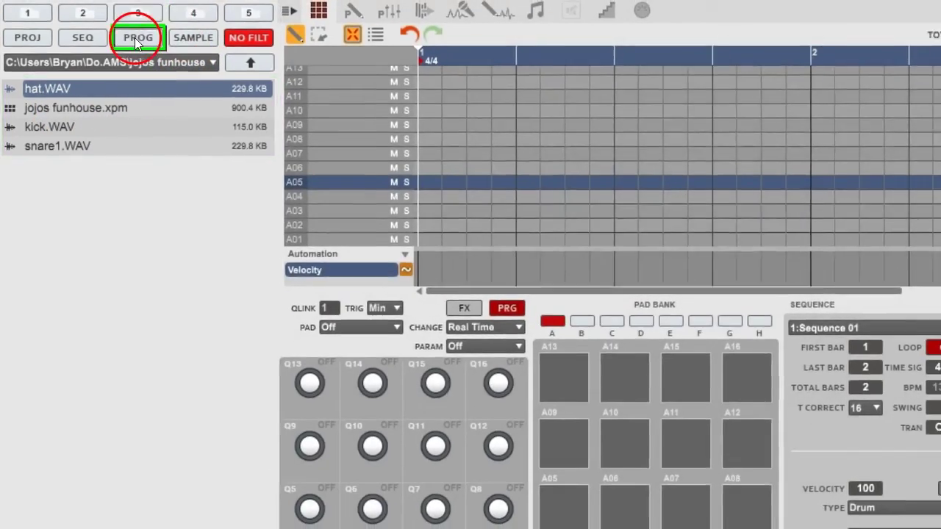
# Reload jojos funhouse.xpm, audition its kick, snare1 and hat pads, and enter Sample Edit.
pyautogui.click(137, 36)
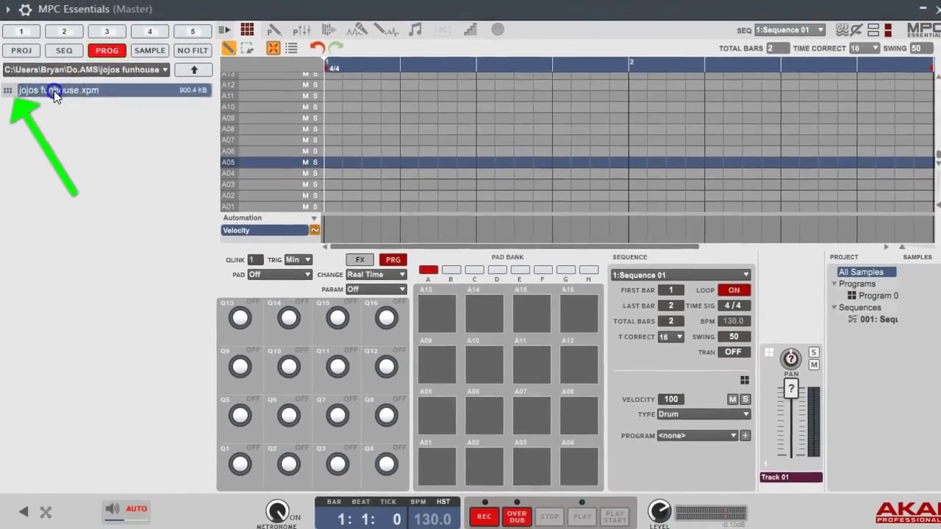
pyautogui.moveTo(54, 90); pyautogui.dragTo(436, 473)
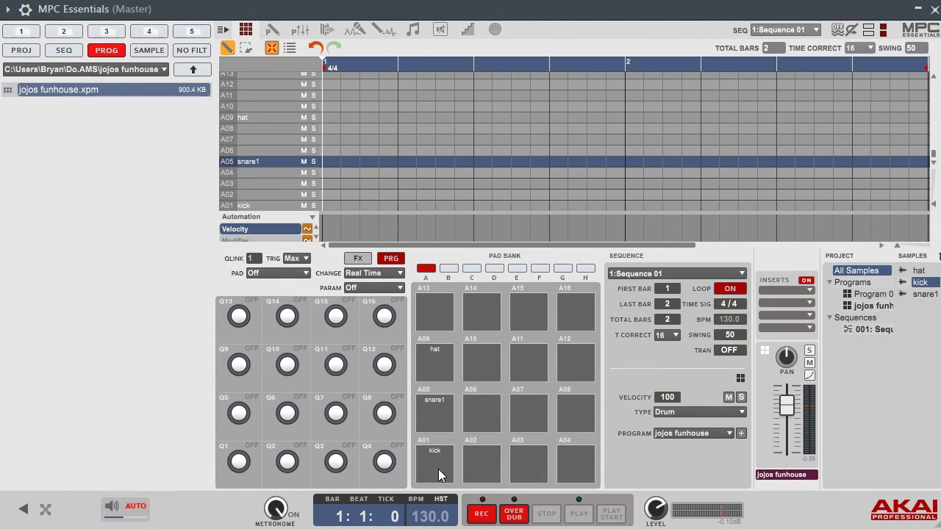
pyautogui.click(438, 469)
pyautogui.press('a')
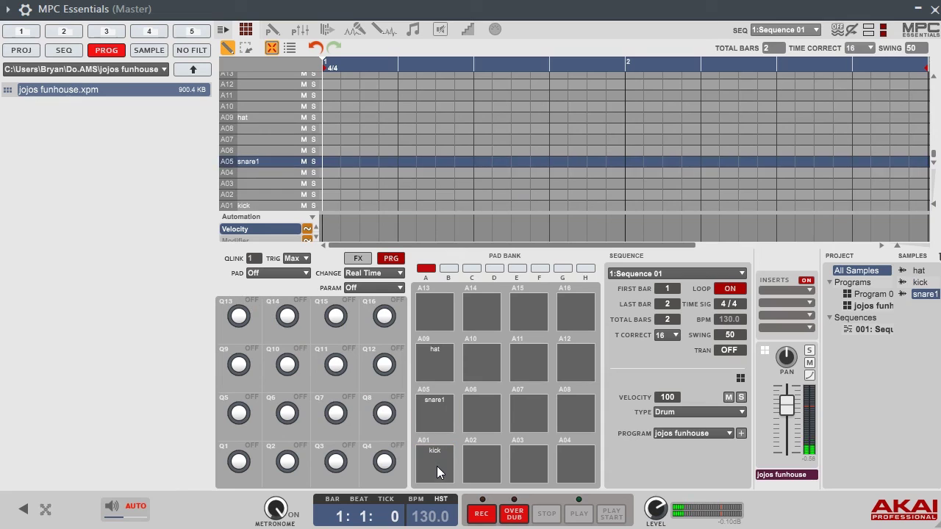
pyautogui.press('q')
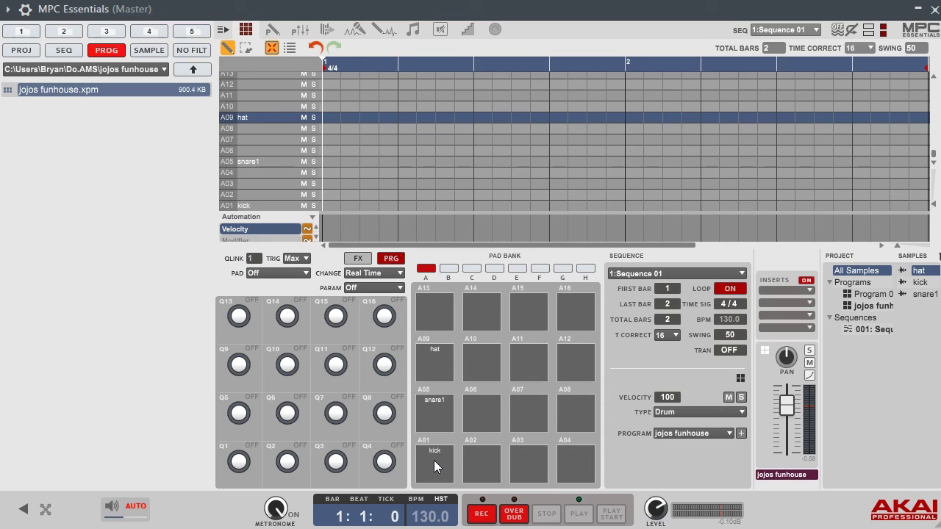
pyautogui.click(376, 30)
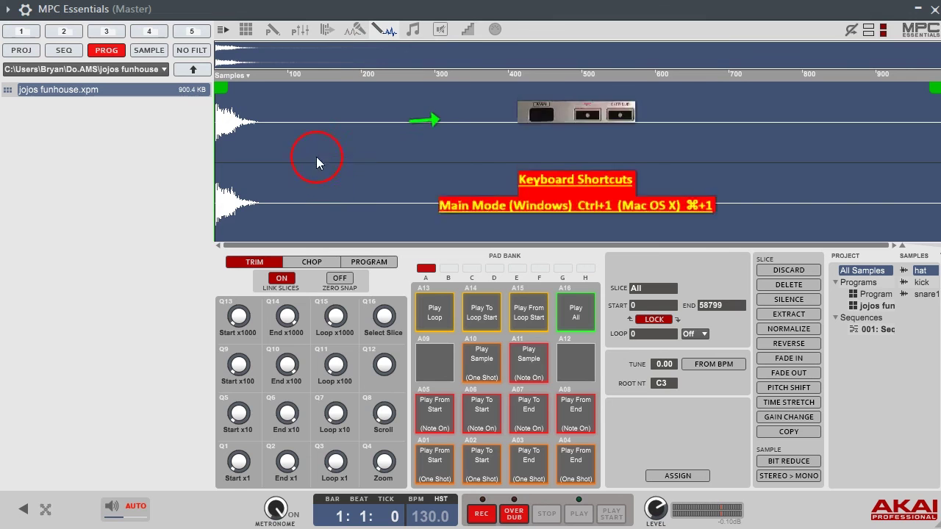
# Switch back to Main mode to view the sequence grid and jojos funhouse pads.
pyautogui.click(243, 33)
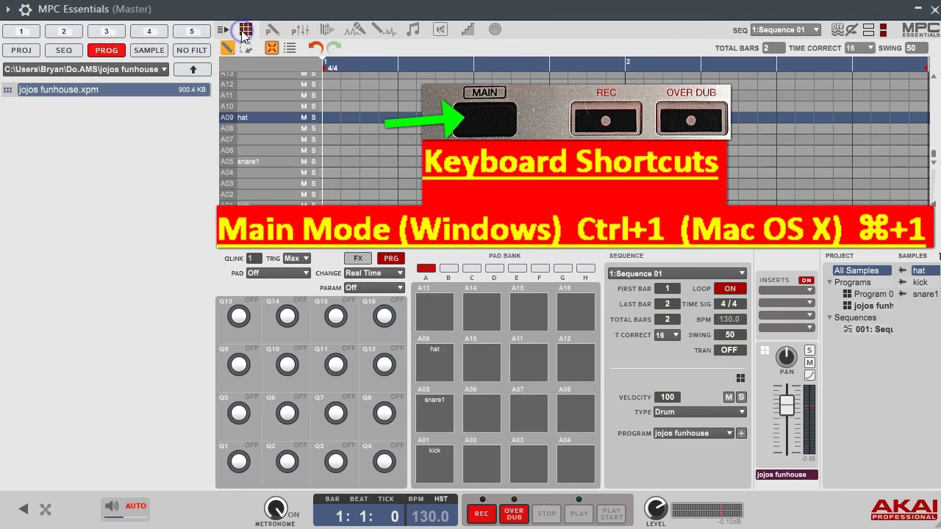